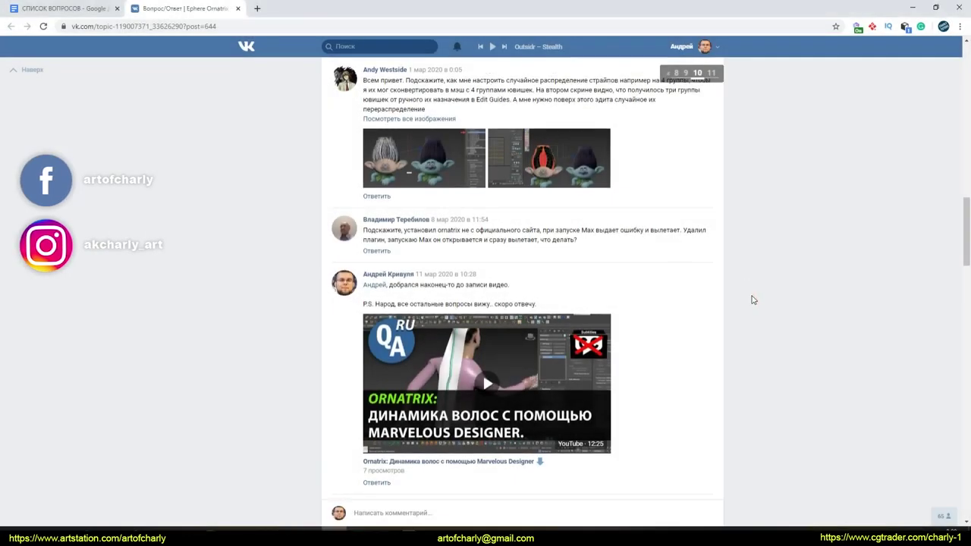
Scroll up to the forum question about randomly splitting strands into four UV groups and highlight it.
scroll(753, 300, up, 1)
drag(363, 180, 681, 249)
click(774, 245)
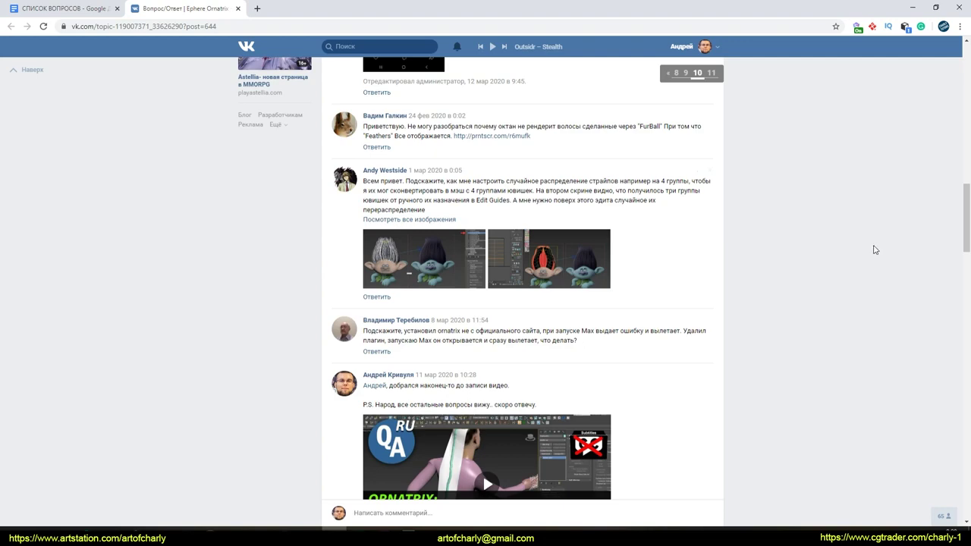
Watch the 'Ornatrix Maya: Game hair random texture strip islands' video, then return to the 3ds Max furball.
scroll(702, 229, down, 5)
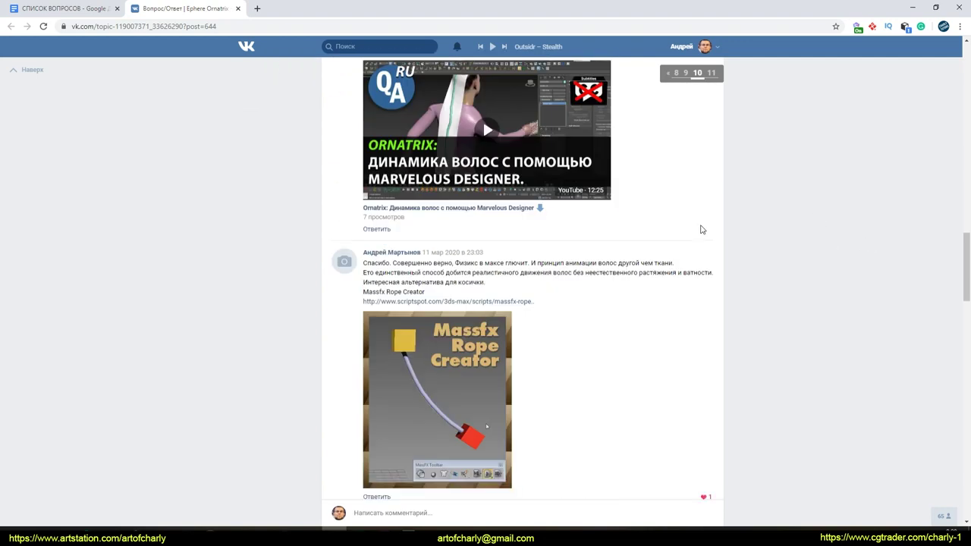
scroll(701, 229, down, 2)
scroll(701, 229, down, 6)
scroll(702, 229, down, 4)
scroll(702, 229, down, 5)
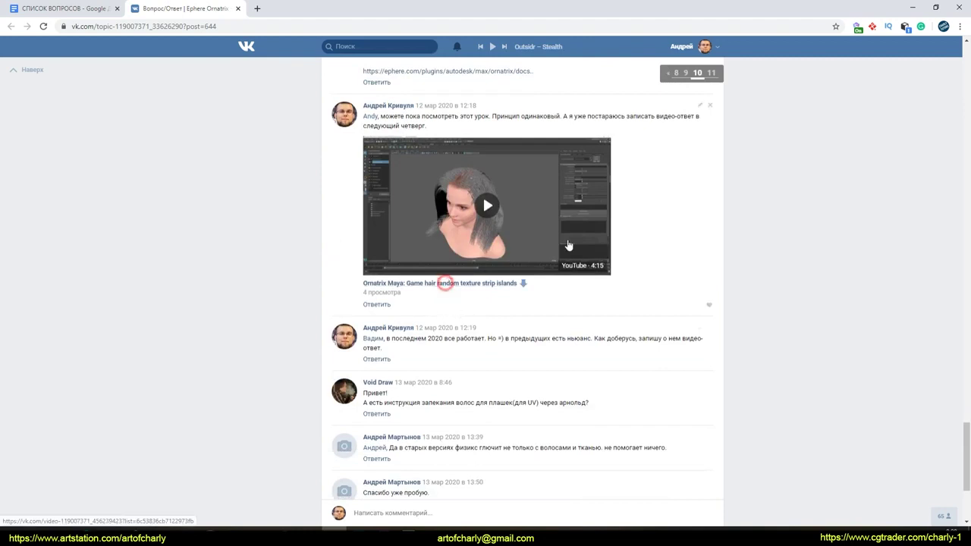
click(444, 283)
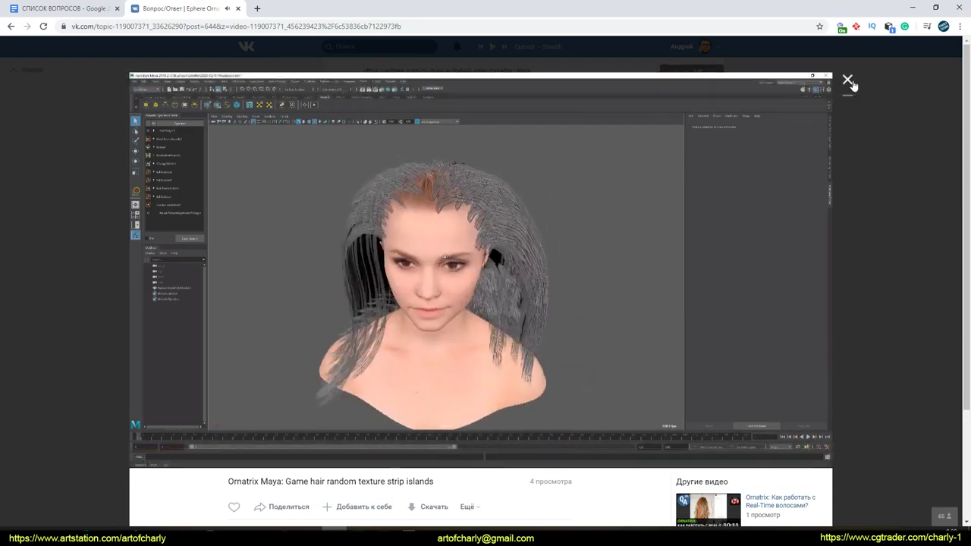
click(847, 80)
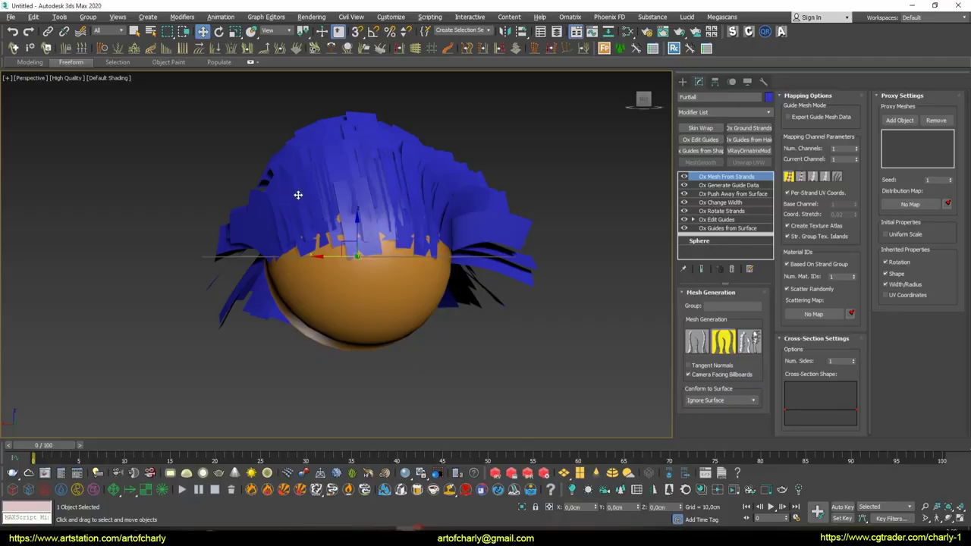
mouse_move(298, 195)
alt+middle_down()
mouse_move(373, 206)
mouse_move(401, 227)
mouse_move(407, 211)
mouse_move(437, 252)
alt+middle_up()
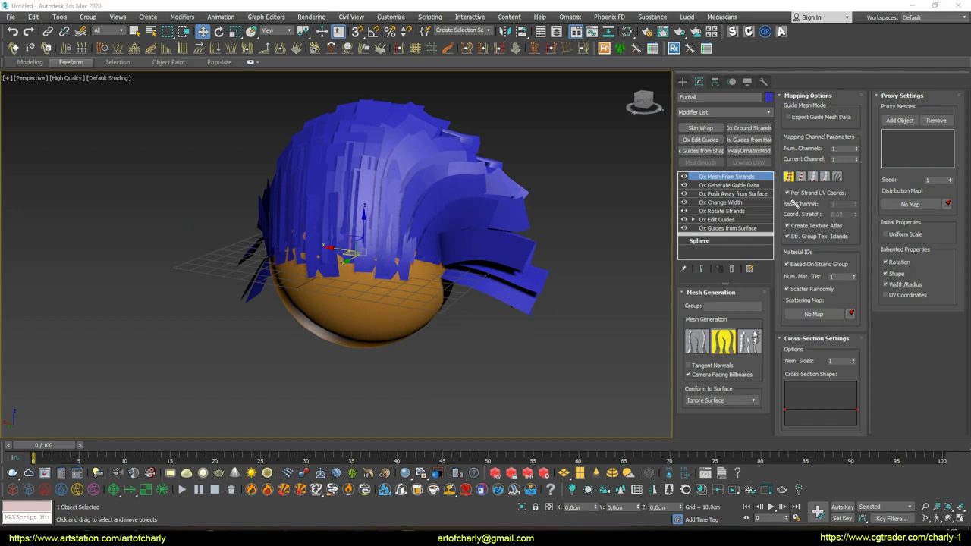
drag(789, 195, 844, 194)
drag(788, 230, 837, 229)
drag(784, 243, 850, 239)
key(Escape)
mouse_move(415, 234)
mouse_down()
mouse_move(488, 190)
mouse_move(432, 254)
mouse_up()
drag(381, 142, 362, 227)
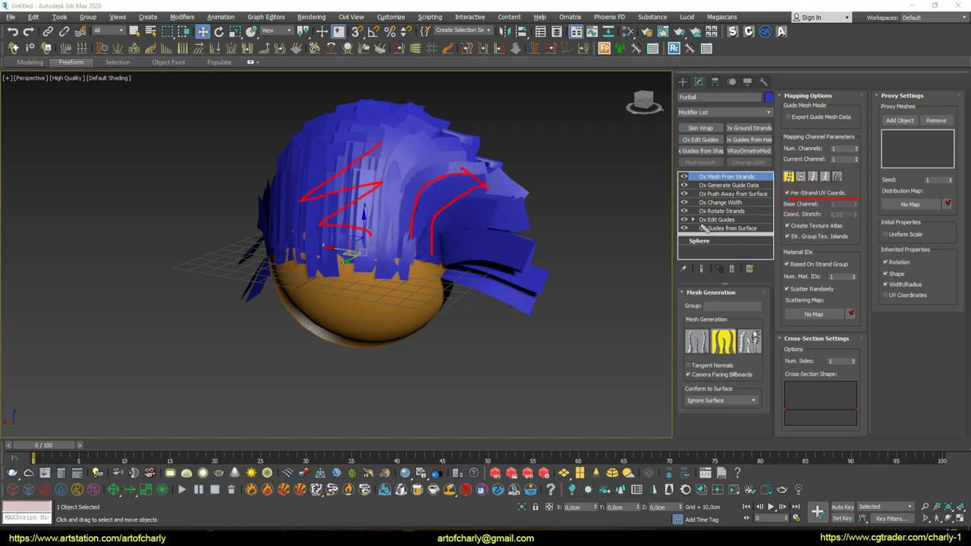
drag(854, 223, 770, 228)
mouse_move(579, 357)
mouse_down()
mouse_move(617, 236)
mouse_move(610, 361)
mouse_move(664, 308)
mouse_move(663, 358)
mouse_up()
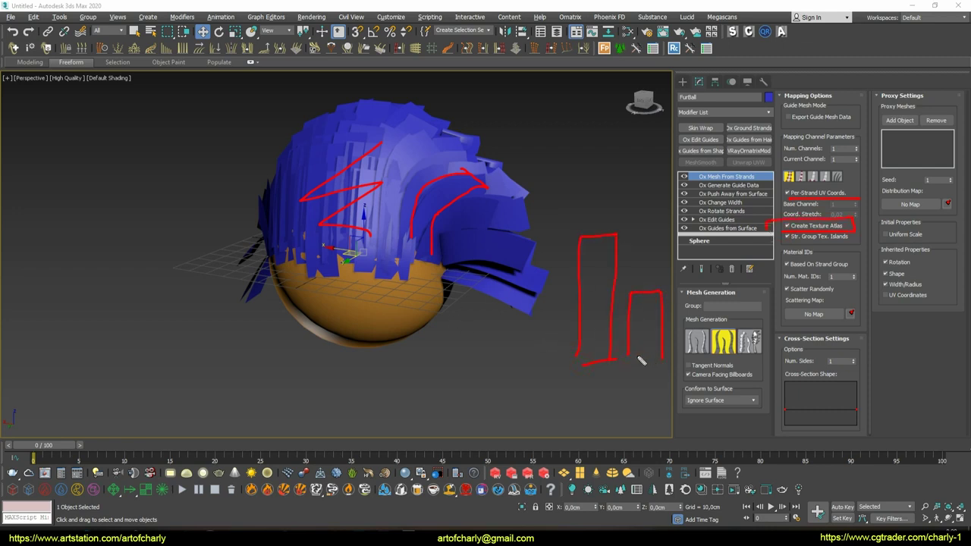
drag(783, 244, 865, 251)
key(Escape)
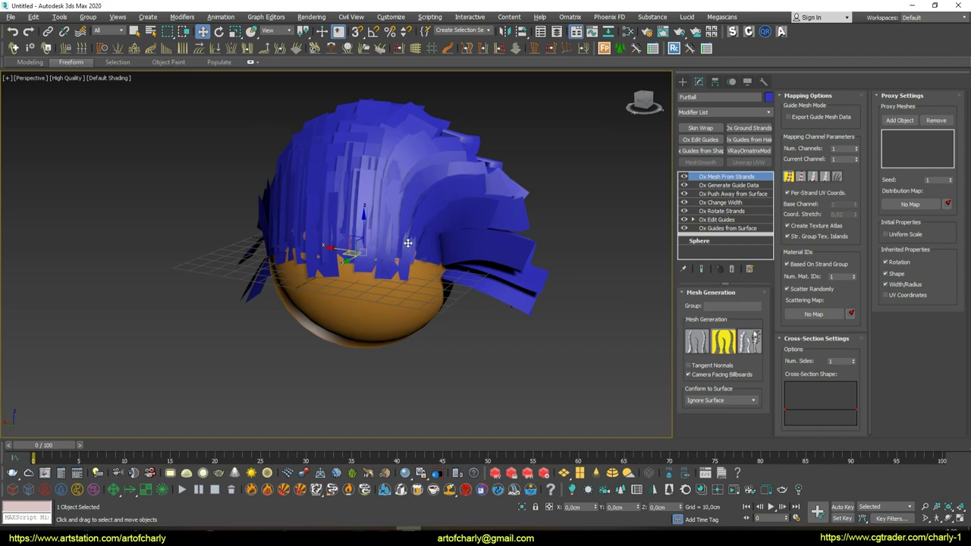
click(733, 185)
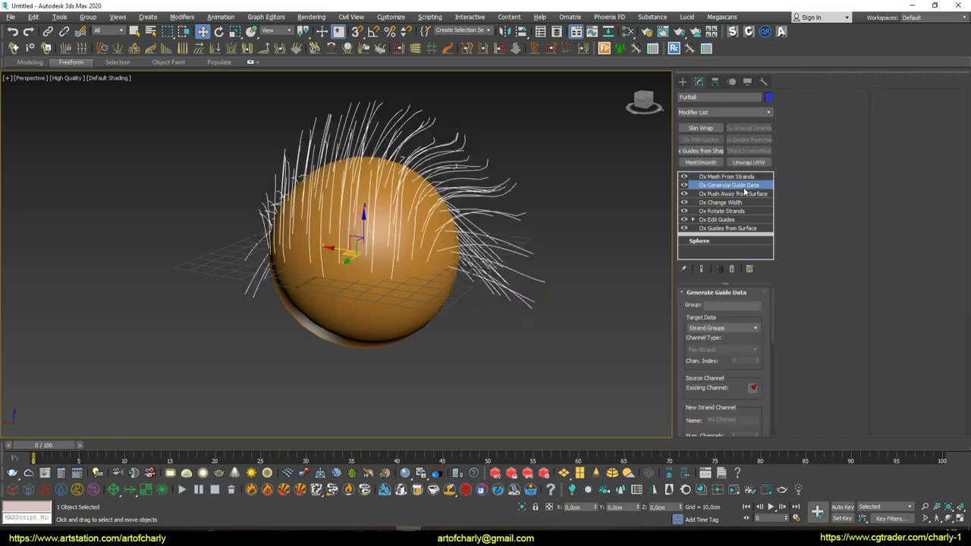
Pick Ox Generate Guide Data from the modifier list and mark its Strand Groups target.
click(768, 112)
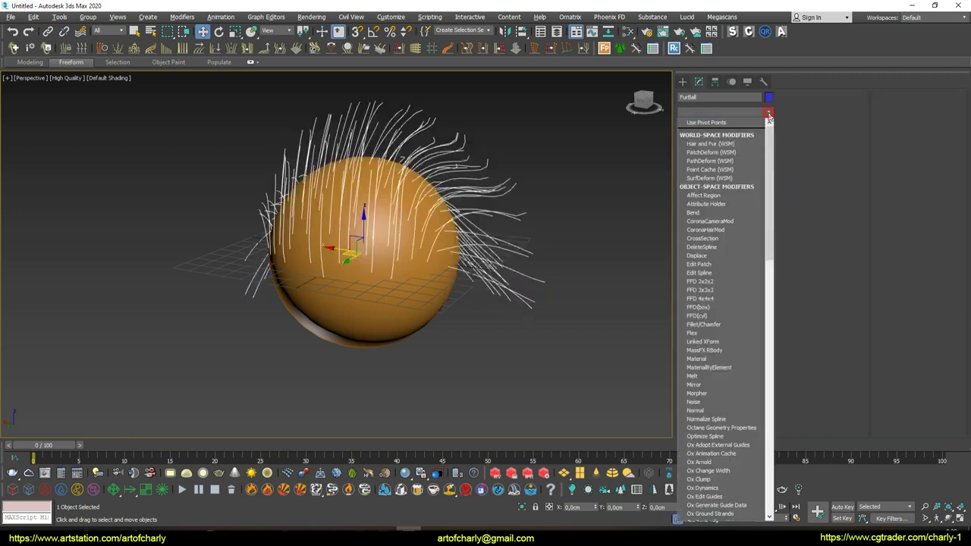
mouse_move(769, 133)
mouse_down()
mouse_move(774, 293)
mouse_move(779, 260)
mouse_up()
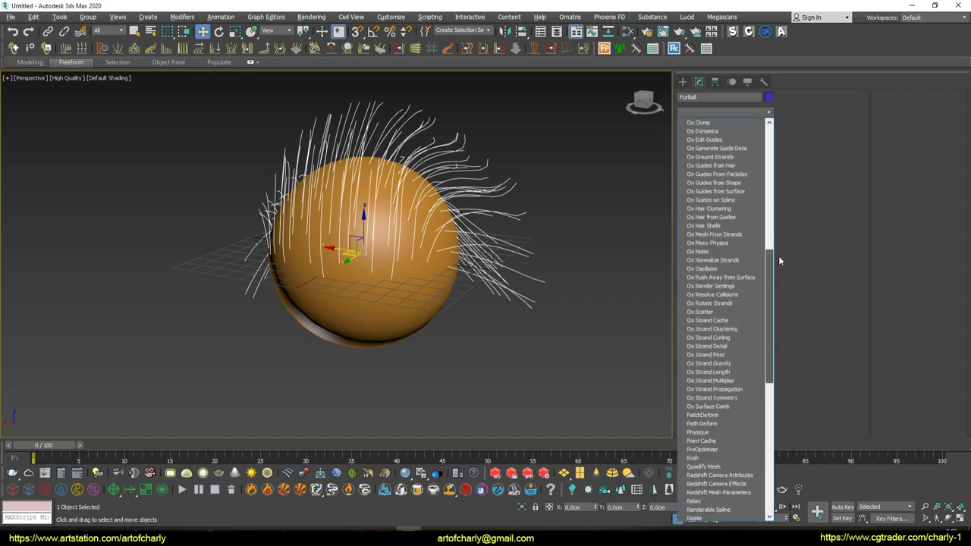
click(727, 149)
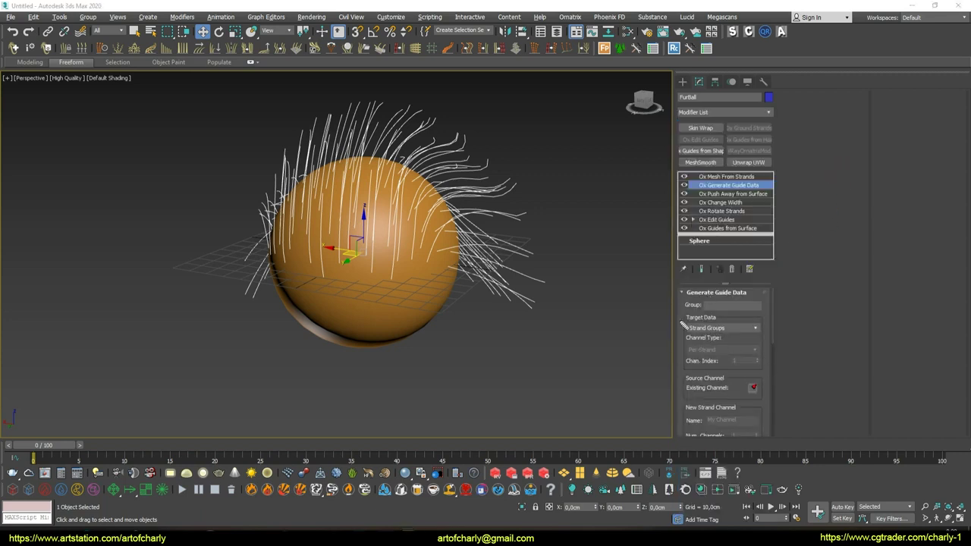
drag(686, 335, 735, 334)
key(Escape)
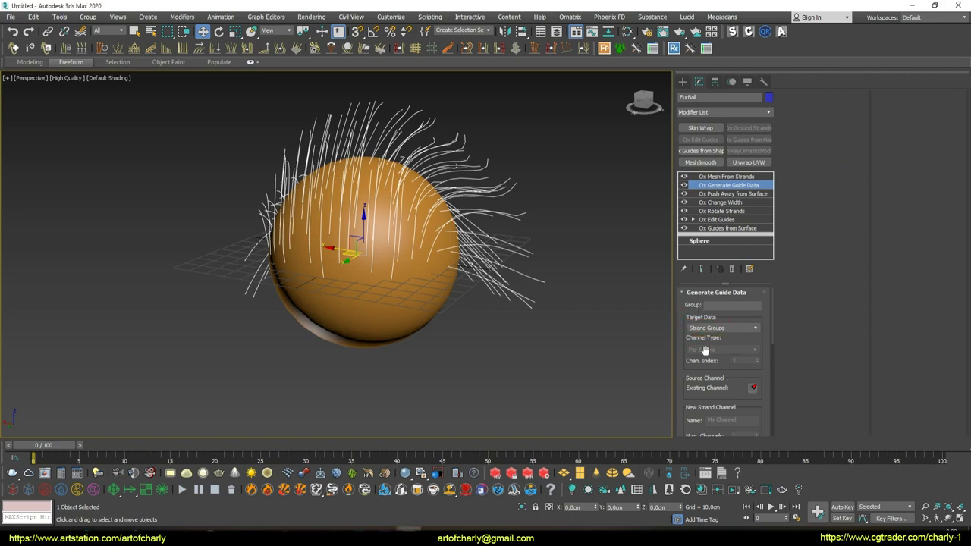
Scroll to Data Generation and mark the Random method with its 0,0 to 4,0 range.
drag(713, 372, 713, 258)
drag(689, 366, 757, 346)
key(Escape)
drag(729, 390, 728, 289)
drag(687, 315, 675, 303)
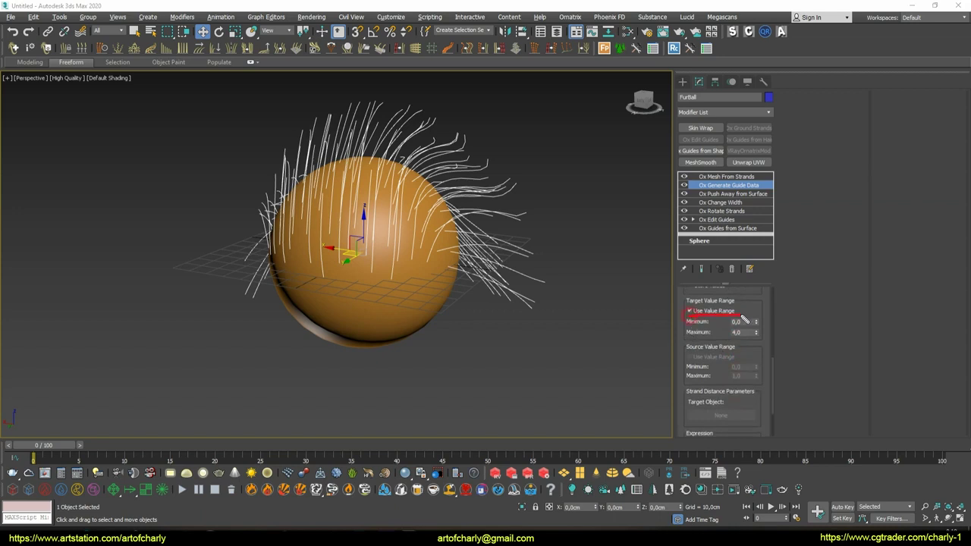
key(Escape)
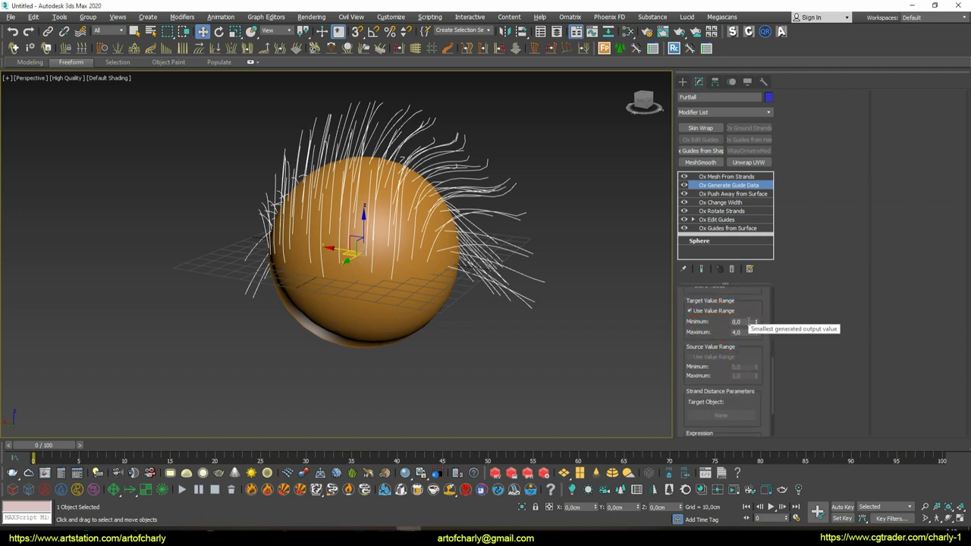
double_click(740, 332)
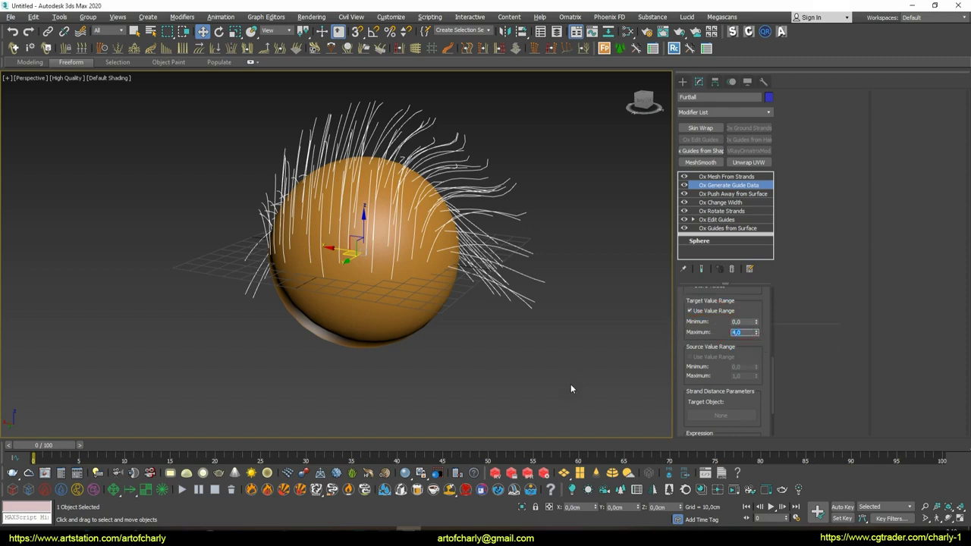
drag(511, 332, 520, 448)
drag(654, 464, 702, 462)
drag(553, 276, 554, 320)
drag(622, 281, 621, 315)
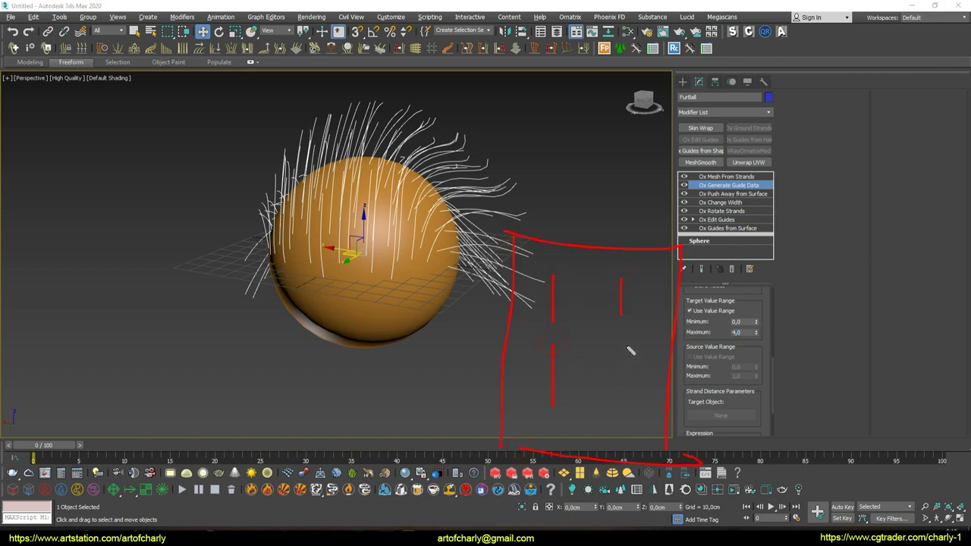
drag(630, 427, 631, 462)
drag(570, 280, 542, 281)
drag(628, 284, 611, 286)
drag(547, 370, 553, 380)
key(Escape)
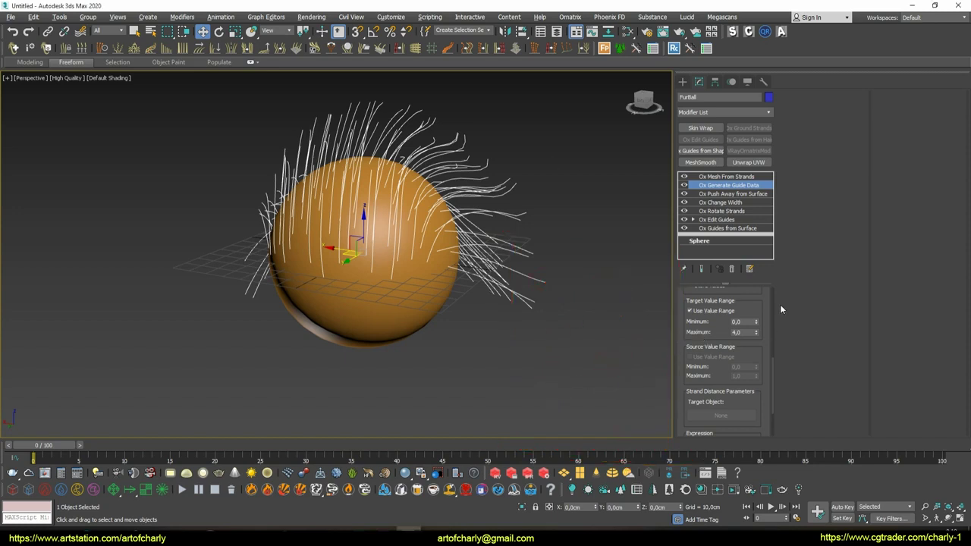
drag(722, 377, 712, 342)
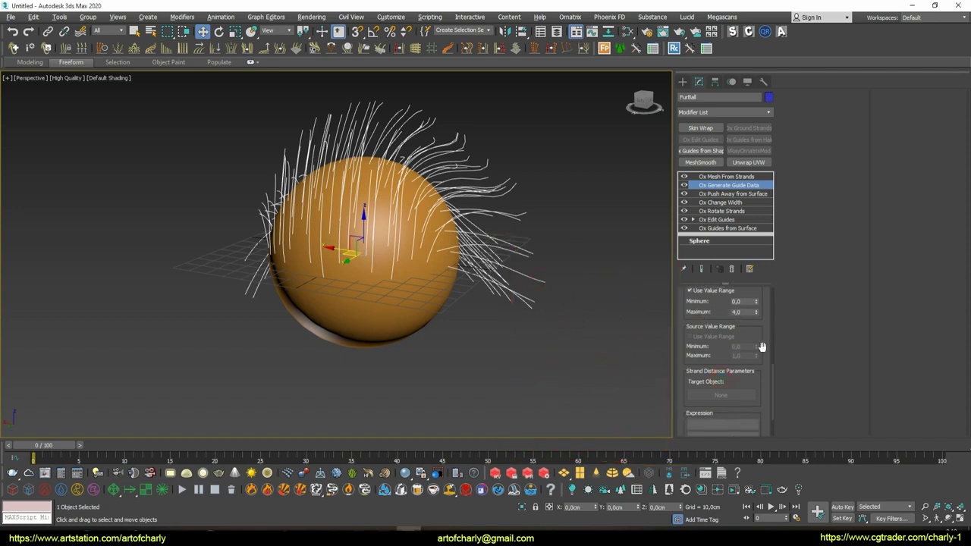
scroll(713, 323, up, 1)
click(740, 334)
click(744, 324)
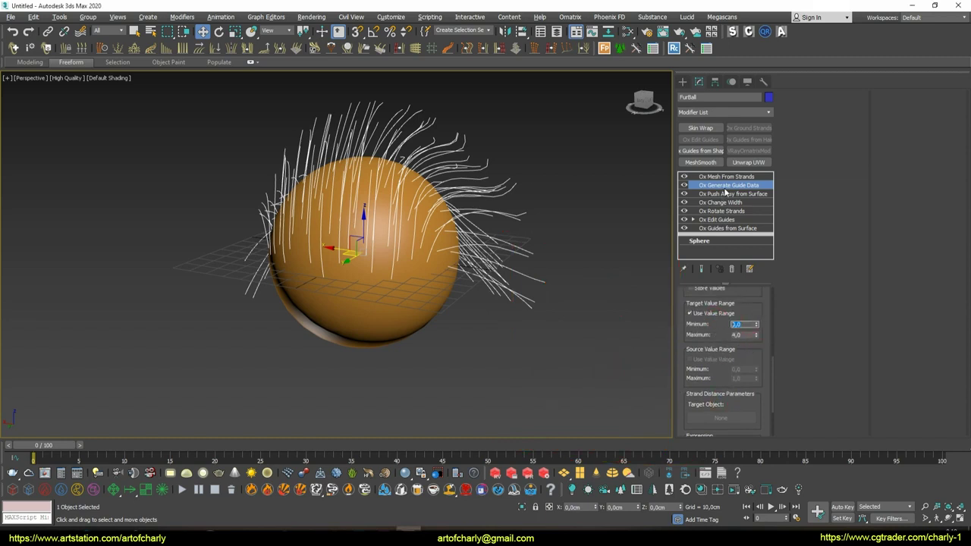
click(724, 177)
right_click(723, 178)
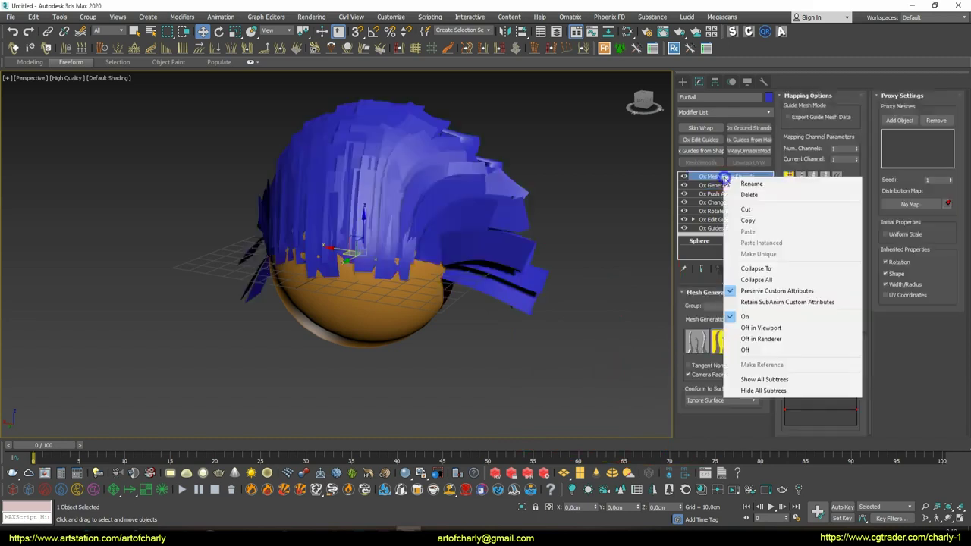
Collapse the hair cards to Editable Poly, add Unwrap UVW, and open Edit UVWs on the right.
click(768, 269)
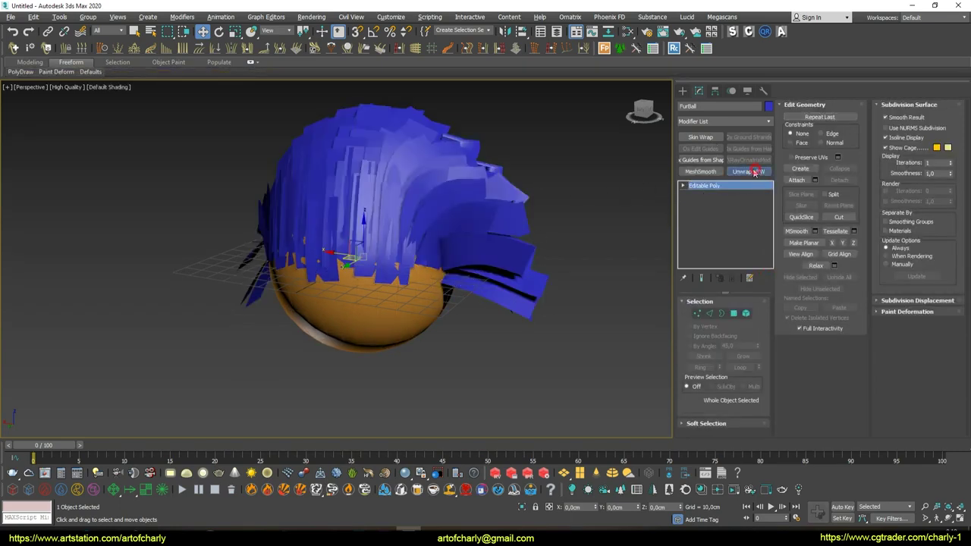
click(753, 172)
click(812, 166)
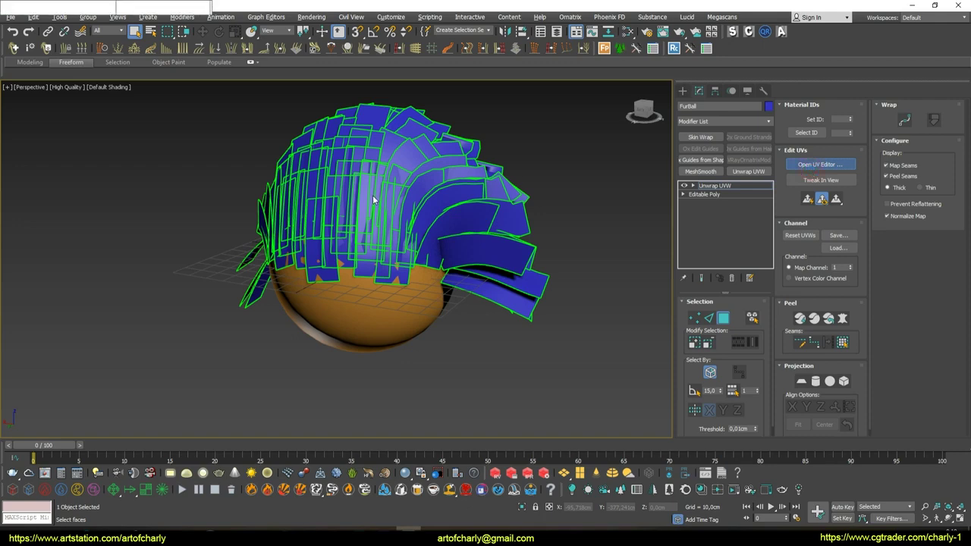
drag(212, 52, 701, 81)
scroll(622, 243, down, 3)
scroll(559, 260, up, 2)
Enable Select By Element and select each of the five UV columns in turn.
click(548, 403)
click(565, 213)
click(593, 209)
click(621, 207)
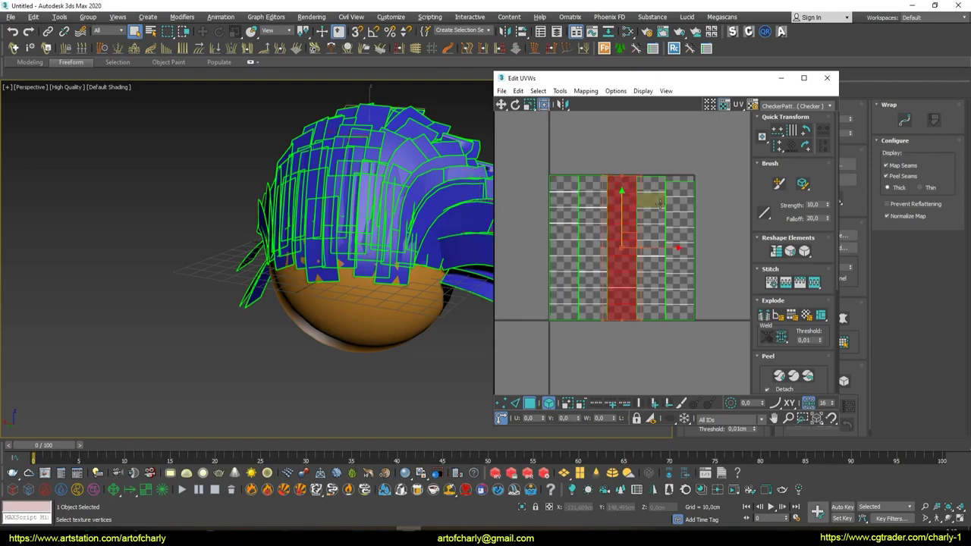
click(650, 202)
click(679, 202)
click(566, 206)
Orbit the viewport while selecting the second, third and fourth columns to see their hair cards.
mouse_move(366, 215)
alt+middle_down()
mouse_move(182, 198)
mouse_move(250, 163)
alt+middle_up()
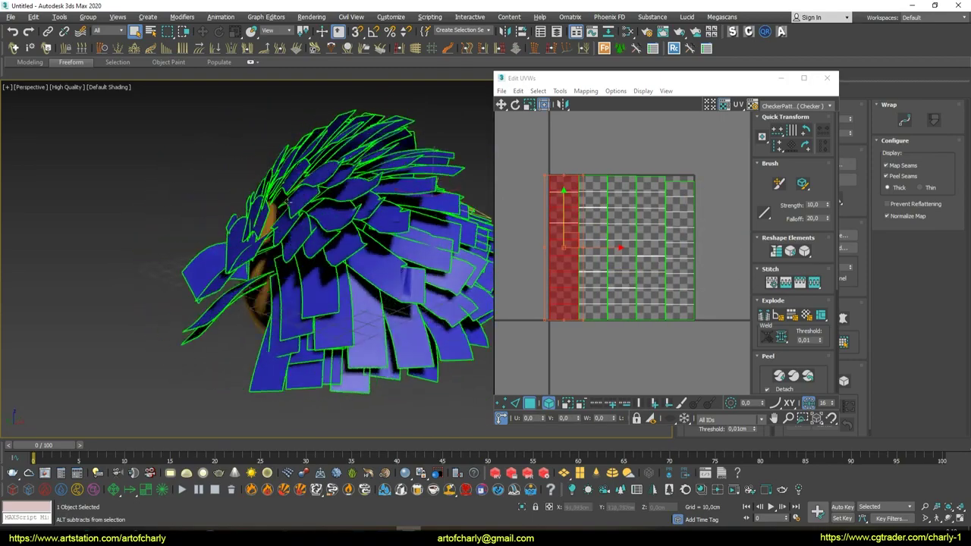
click(587, 191)
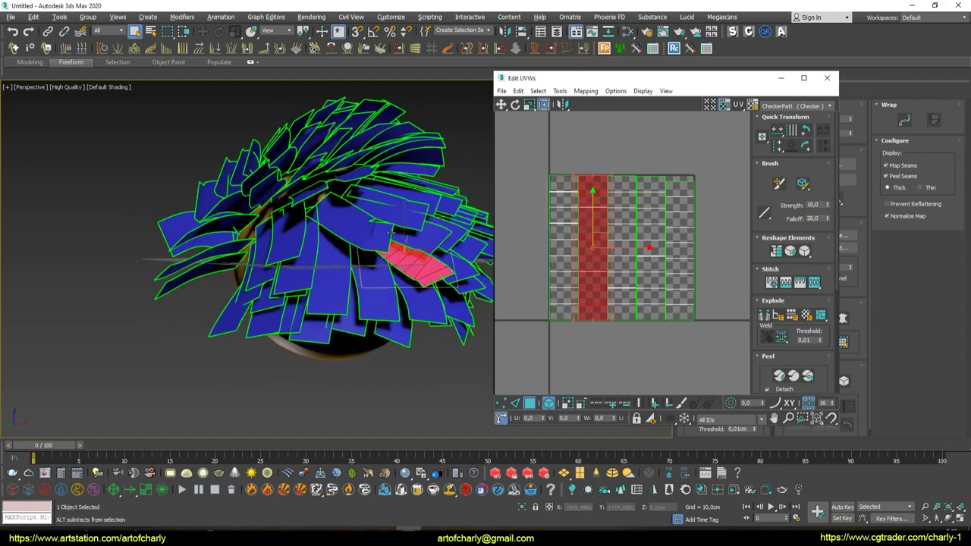
alt+middle_drag(319, 228, 319, 167)
click(626, 199)
click(651, 199)
click(726, 178)
Marquee the first, second and third UV columns, orbiting to view each group's cards.
drag(533, 141, 565, 358)
alt+middle_drag(303, 228, 579, 187)
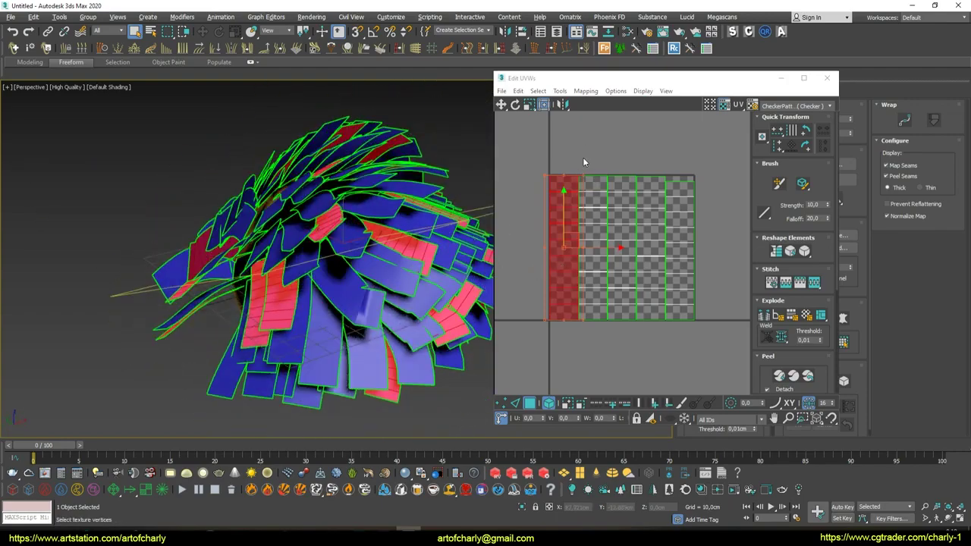
drag(597, 166, 600, 325)
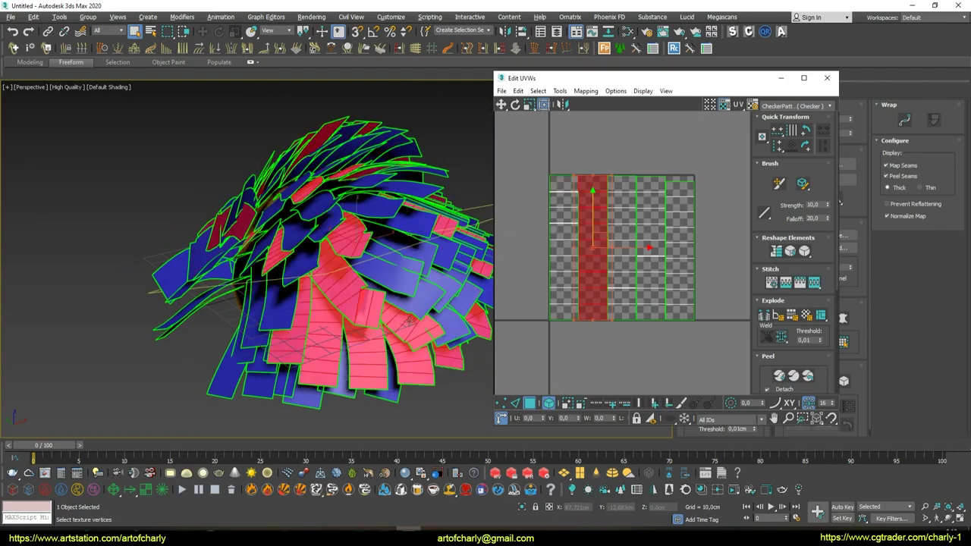
alt+middle_drag(341, 250, 392, 226)
drag(629, 155, 631, 323)
mouse_move(455, 288)
alt+middle_down()
mouse_move(251, 227)
mouse_move(318, 228)
alt+middle_up()
mouse_move(646, 142)
mouse_down()
mouse_move(658, 362)
mouse_move(678, 339)
mouse_up()
click(582, 371)
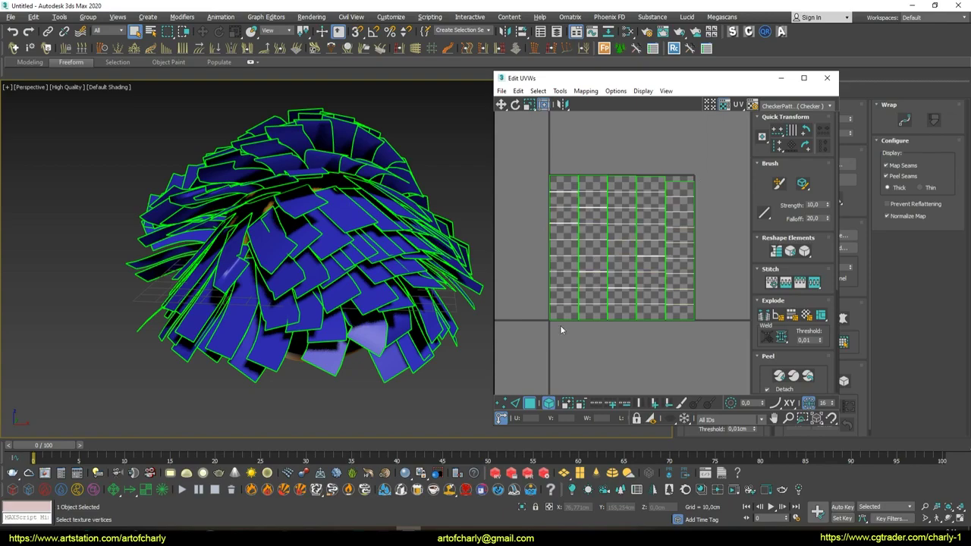
Orbit around the sphere again while reselecting the first three UV columns.
mouse_move(455, 228)
alt+middle_down()
mouse_move(304, 225)
mouse_move(319, 250)
alt+middle_up()
drag(514, 150, 559, 388)
alt+middle_drag(417, 266, 341, 250)
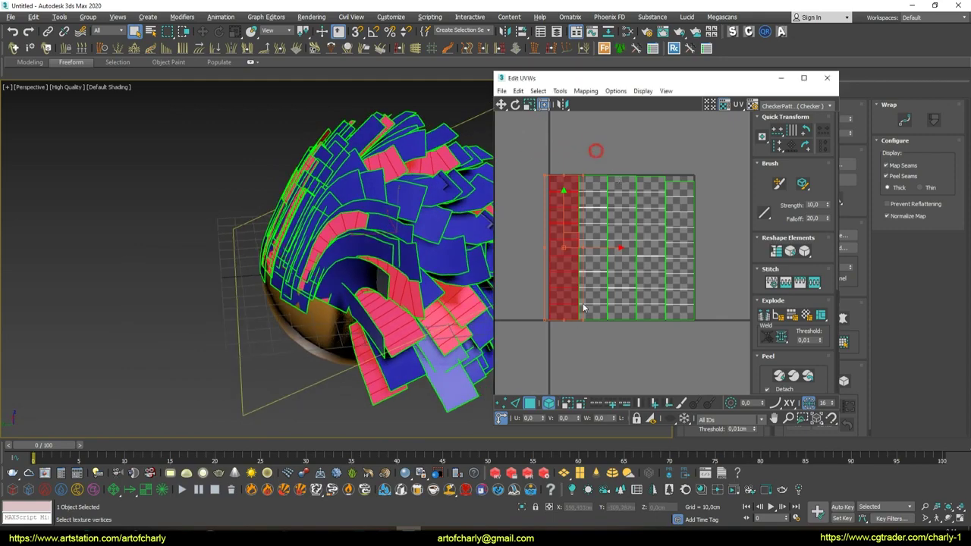
click(594, 303)
drag(616, 352, 617, 346)
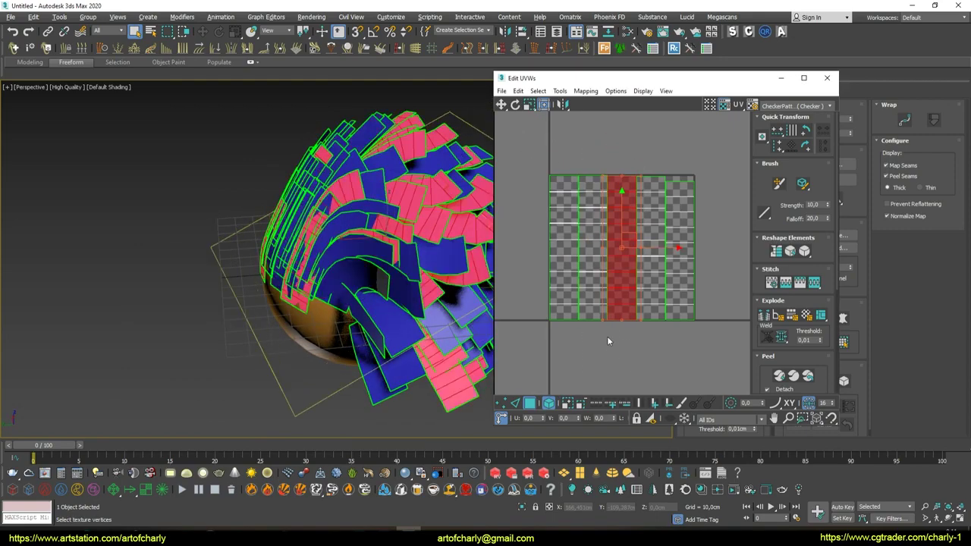
mouse_move(319, 243)
alt+middle_down()
mouse_move(275, 242)
mouse_move(320, 231)
alt+middle_up()
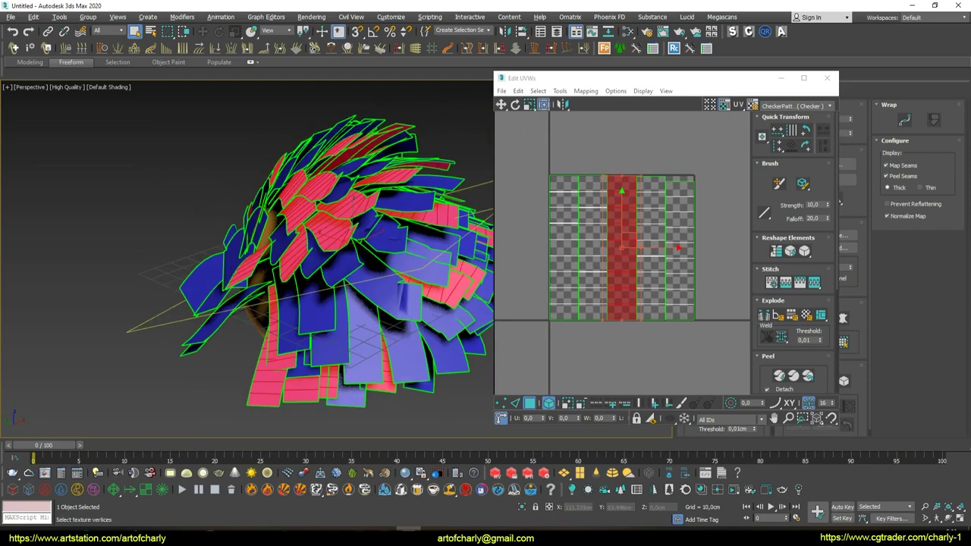